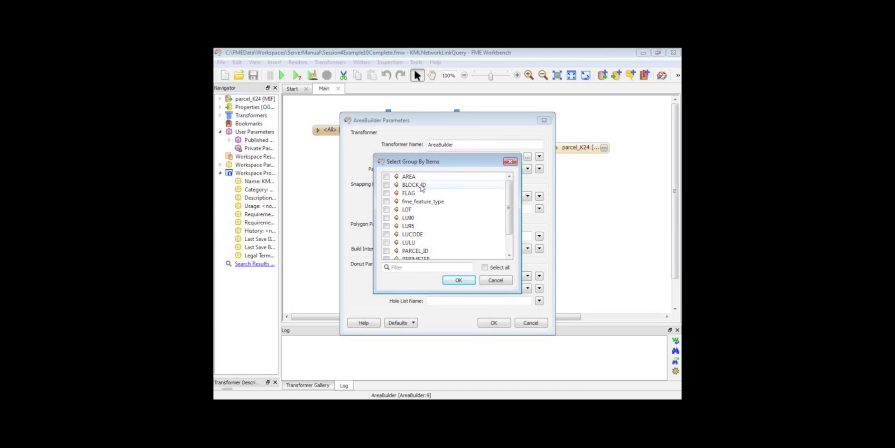
Dismiss the Group By attribute selection and close the AreaBuilder parameters without making changes.
{"action": "left_click", "coordinate": [510, 162]}
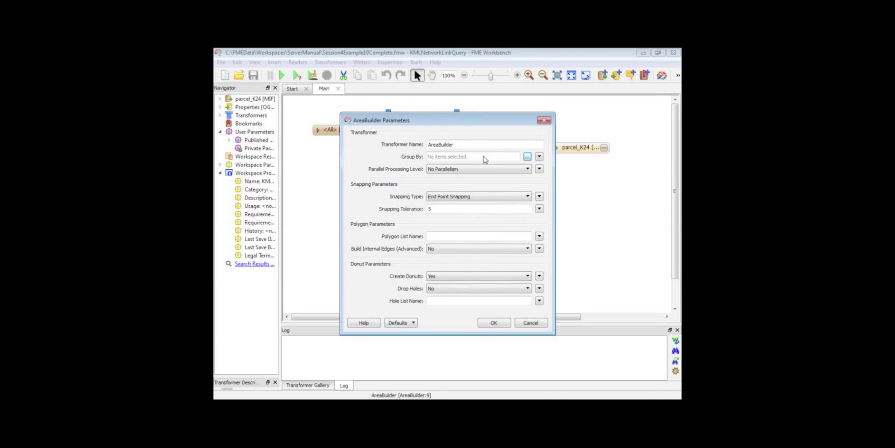
{"action": "left_click", "coordinate": [531, 323]}
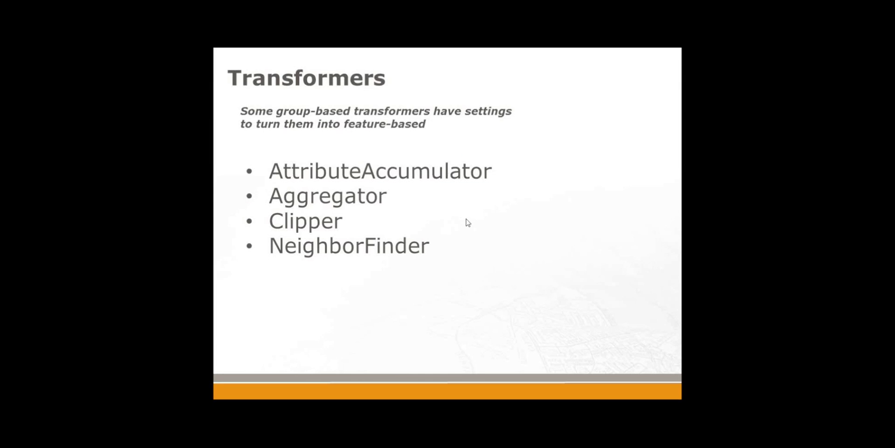
Switch from the slides to FME Workbench and open the recent workspace Clipper.fmw from the start page.
{"action": "key", "text": "alt+Tab"}
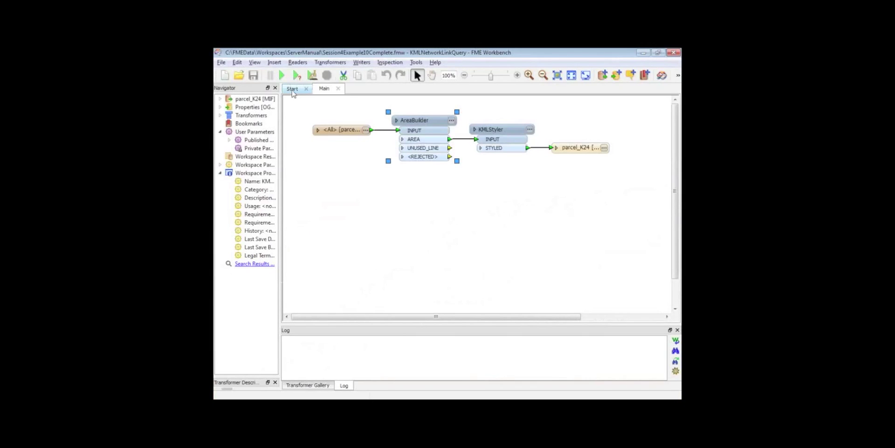
{"action": "left_click", "coordinate": [293, 89]}
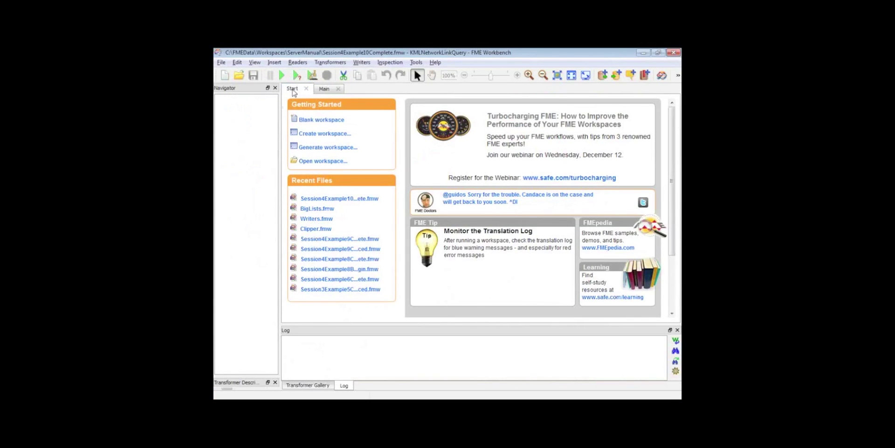
{"action": "left_click", "coordinate": [314, 228]}
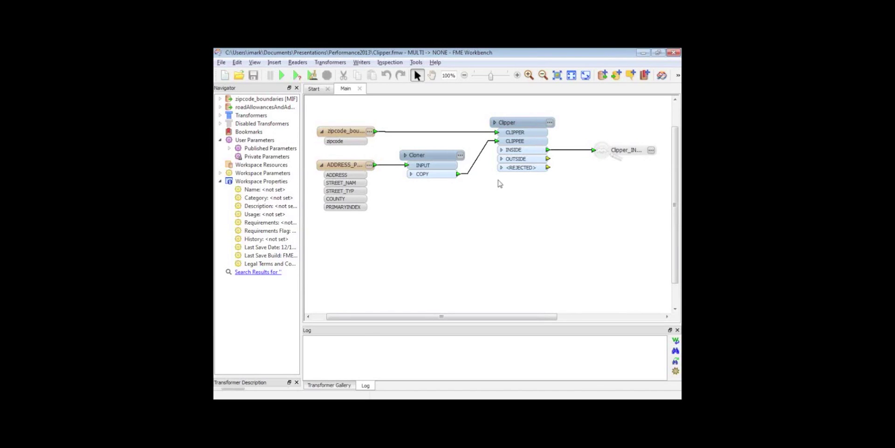
Select the Cloner transformer and enlarge the Log window so that more of the translation log fits.
{"action": "left_click", "coordinate": [429, 159]}
{"action": "left_click", "coordinate": [429, 160]}
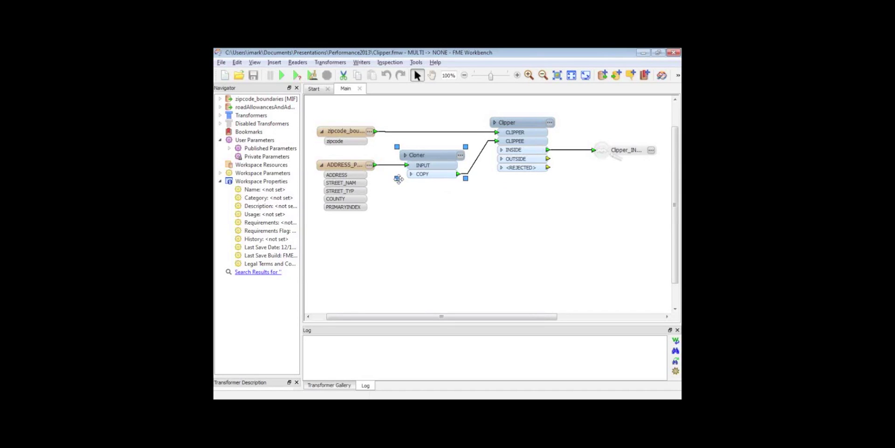
{"action": "left_click_drag", "start_coordinate": [465, 324], "coordinate": [465, 250]}
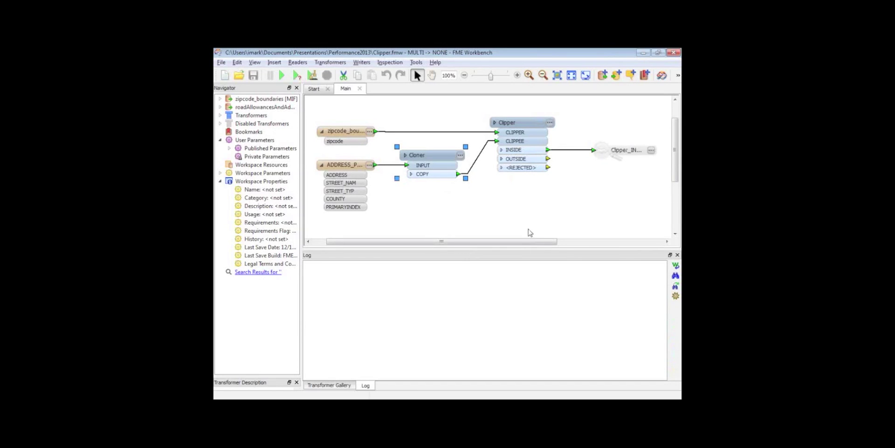
Review the Clipper transformer's parameters, including its Clipper Type, and close them without changes.
{"action": "mouse_move", "coordinate": [550, 128]}
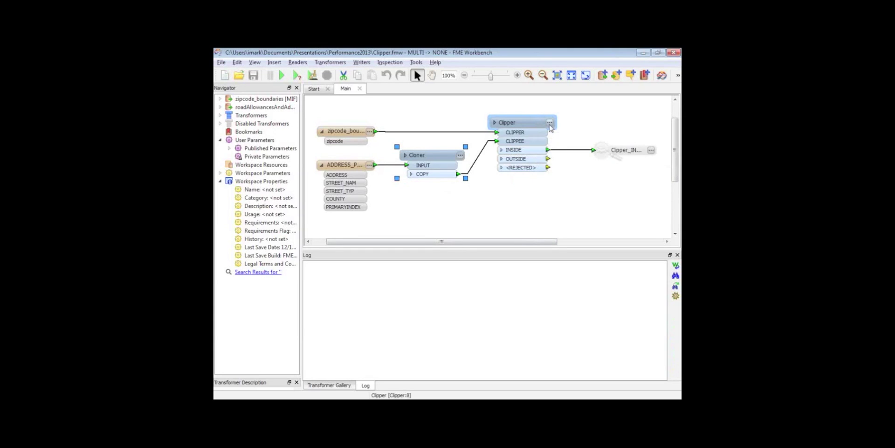
{"action": "left_click", "coordinate": [549, 126]}
{"action": "left_click", "coordinate": [550, 125]}
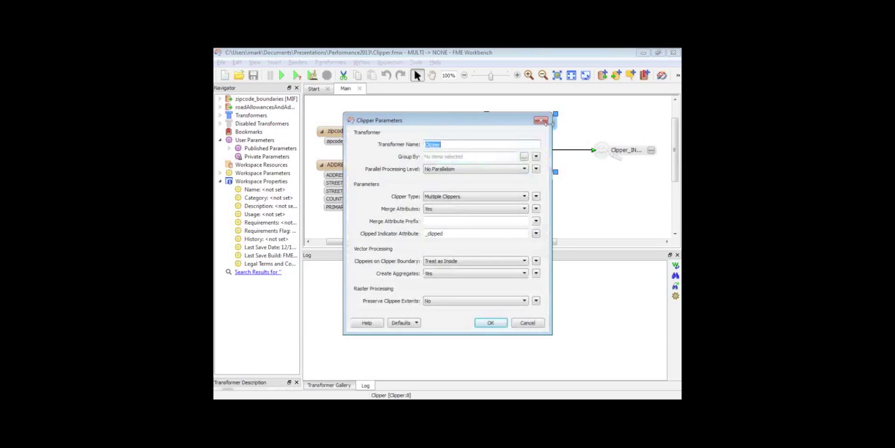
{"action": "left_click", "coordinate": [543, 121]}
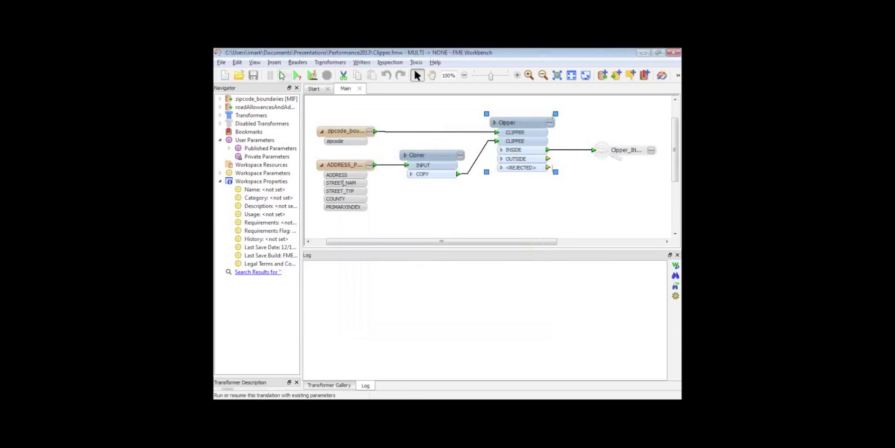
Run the workspace and highlight the peak process memory usage in the translation log.
{"action": "left_click", "coordinate": [297, 75]}
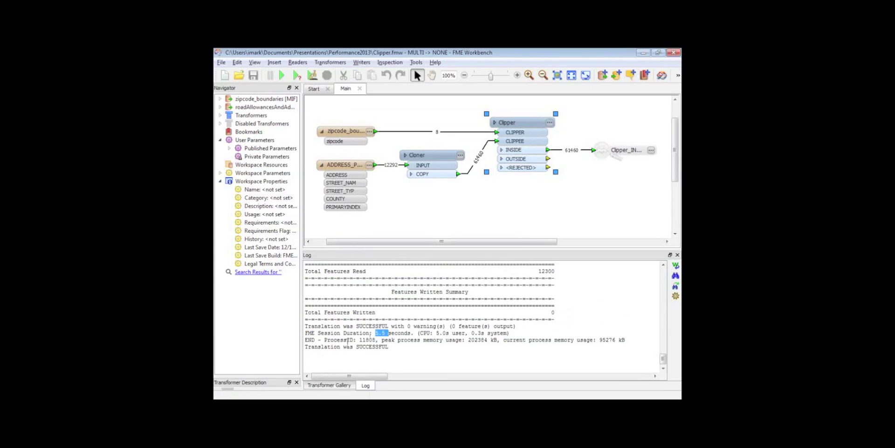
{"action": "left_click", "coordinate": [382, 342]}
{"action": "left_click_drag", "start_coordinate": [382, 340], "coordinate": [497, 342]}
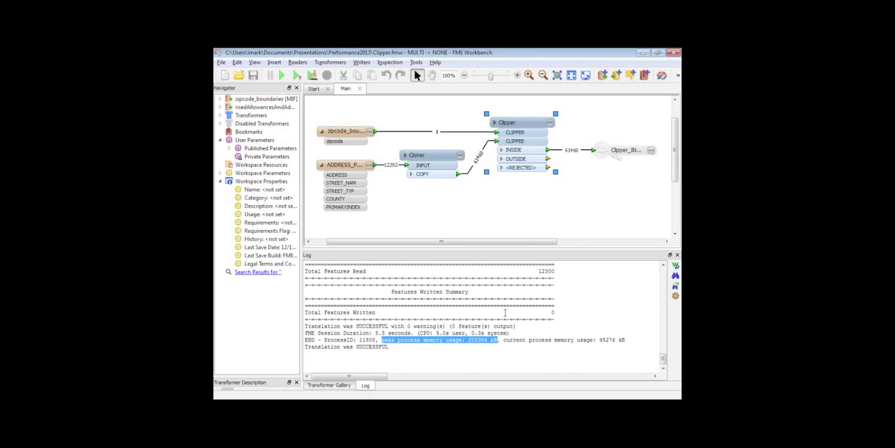
Set the Clipper transformer's Clipper Type to Clippers First and rerun the workspace.
{"action": "left_click", "coordinate": [552, 123]}
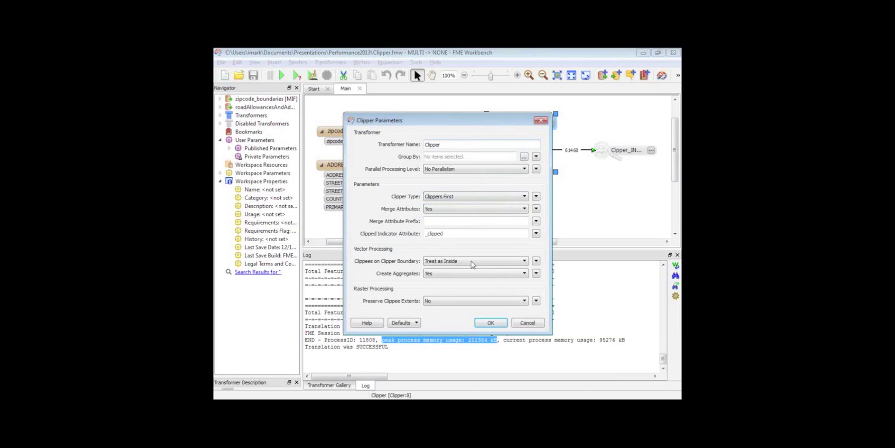
{"action": "left_click", "coordinate": [489, 324]}
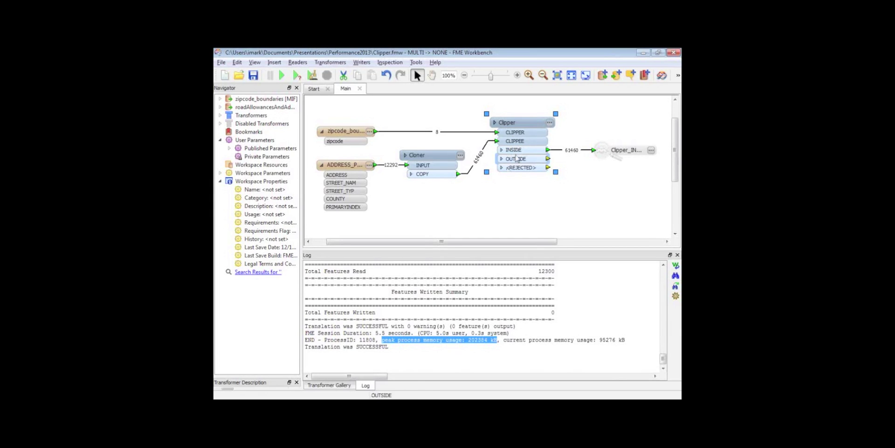
{"action": "left_click", "coordinate": [281, 76]}
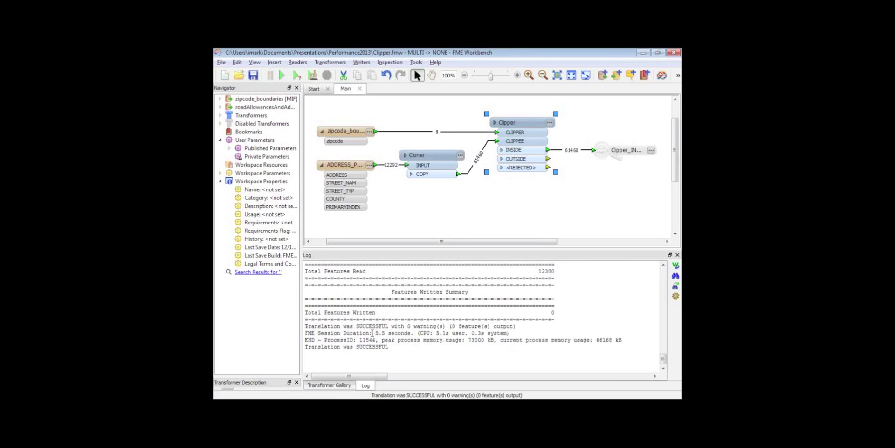
Examine the session duration and peak memory usage reported in the log for the Clippers First run.
{"action": "left_click_drag", "start_coordinate": [376, 333], "coordinate": [409, 332]}
{"action": "left_click", "coordinate": [469, 339]}
{"action": "double_click", "coordinate": [469, 340]}
Add a NeighborFinder transformer to the canvas and view its parameters.
{"action": "left_click", "coordinate": [501, 194]}
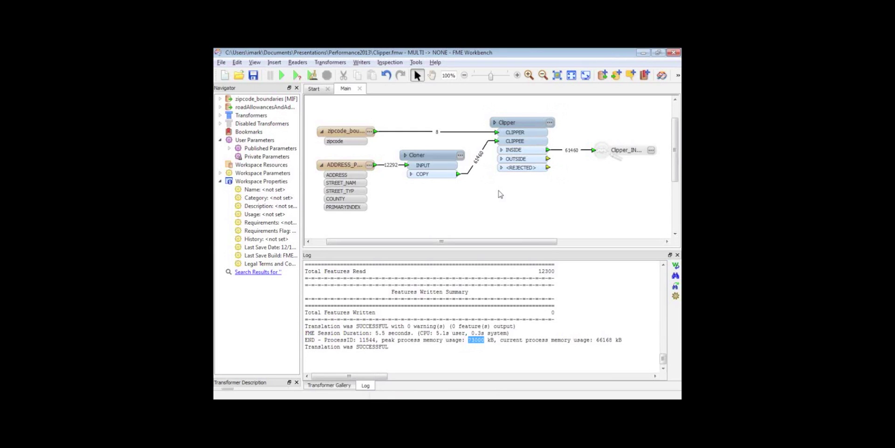
{"action": "type", "text": "neig"}
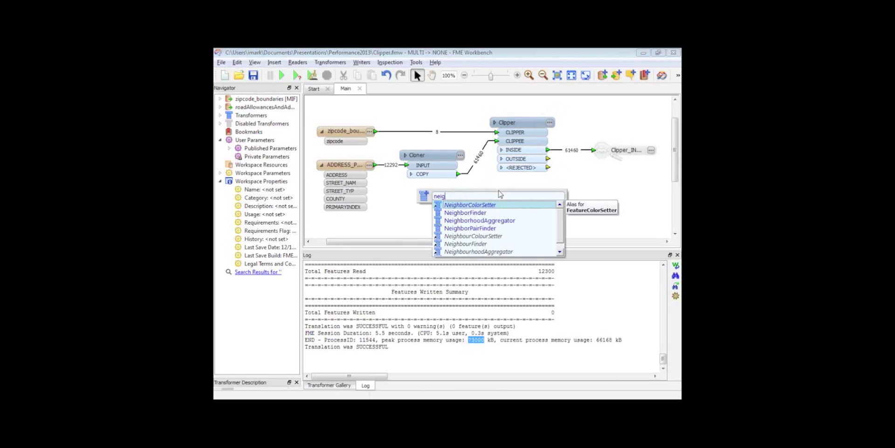
{"action": "key", "text": "Down"}
{"action": "key", "text": "Return"}
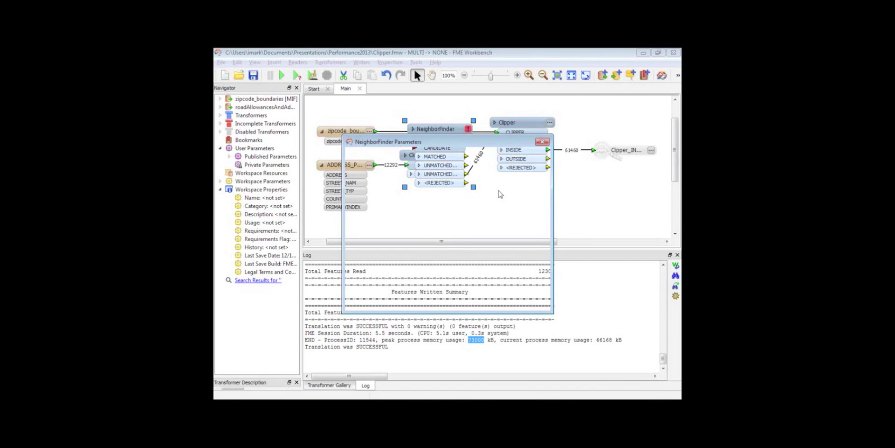
{"action": "left_click_drag", "start_coordinate": [437, 130], "coordinate": [517, 189]}
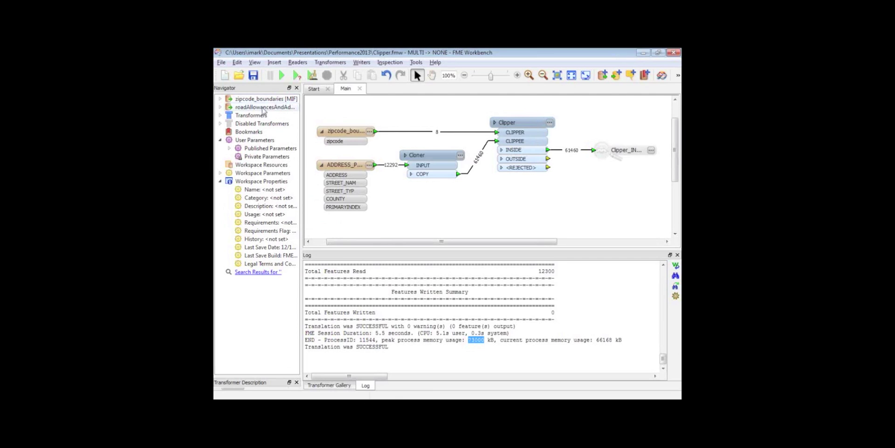
Check the Clippers First setting in the Clipper's parameters again and leave it as it is.
{"action": "double_click", "coordinate": [517, 122]}
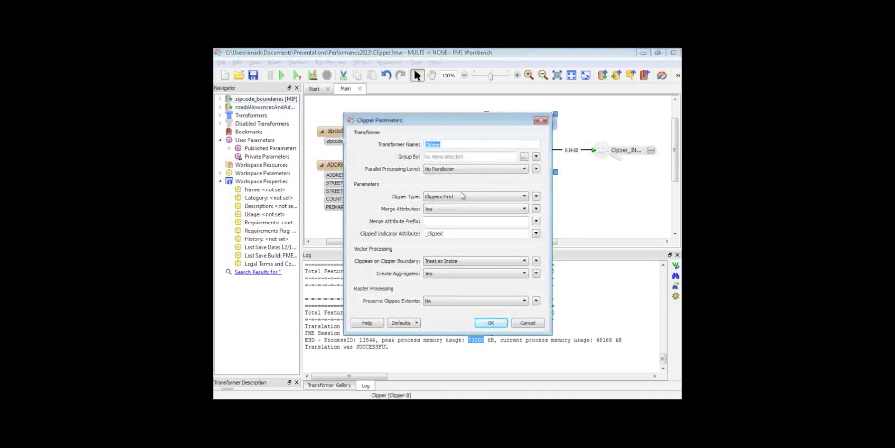
{"action": "key", "text": "Escape"}
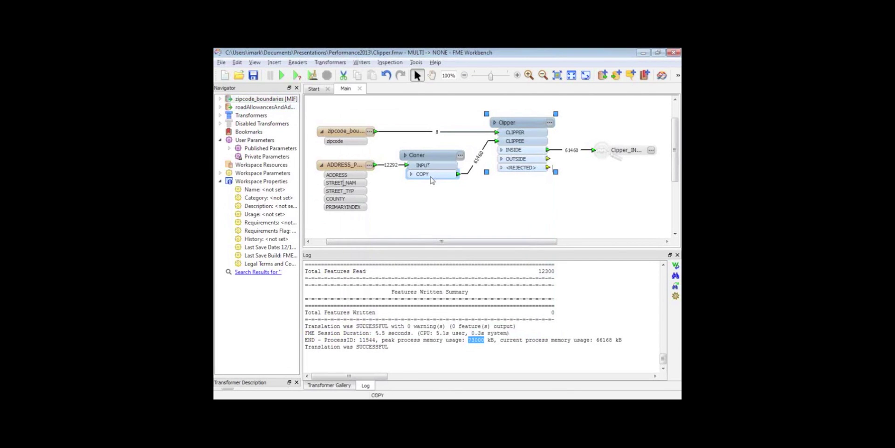
Move the roadAllowances reader above the zipcode_boundaries reader in the workspace's reader order.
{"action": "left_click", "coordinate": [259, 108]}
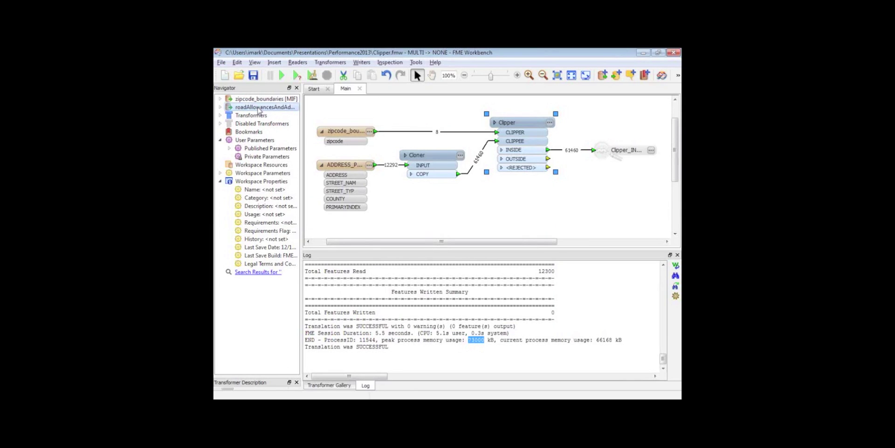
{"action": "left_click_drag", "start_coordinate": [259, 109], "coordinate": [259, 109]}
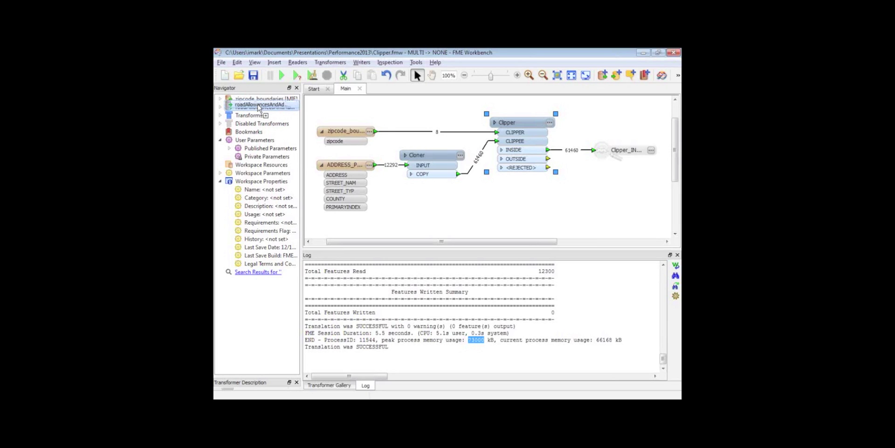
{"action": "left_click_drag", "start_coordinate": [258, 105], "coordinate": [258, 99]}
Move the zipcode_boundaries reader up one place in the reader order.
{"action": "right_click", "coordinate": [268, 107]}
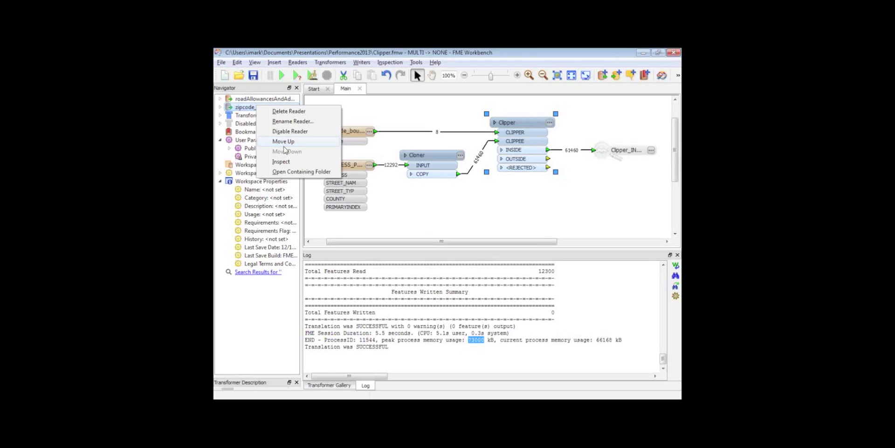
{"action": "left_click", "coordinate": [284, 143]}
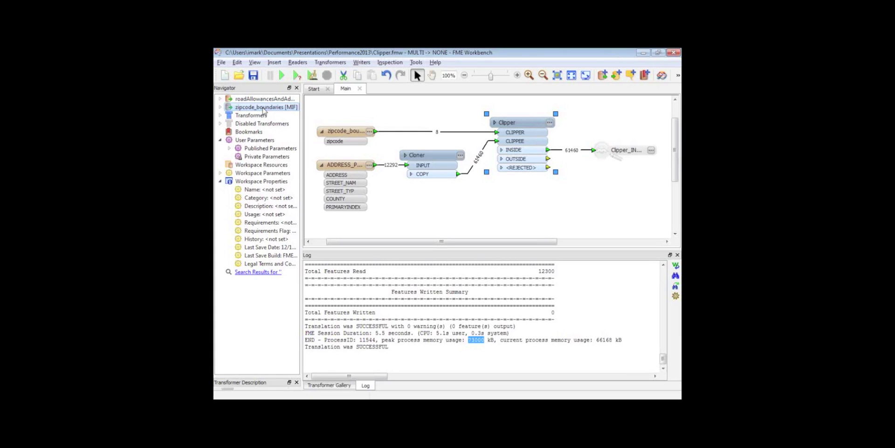